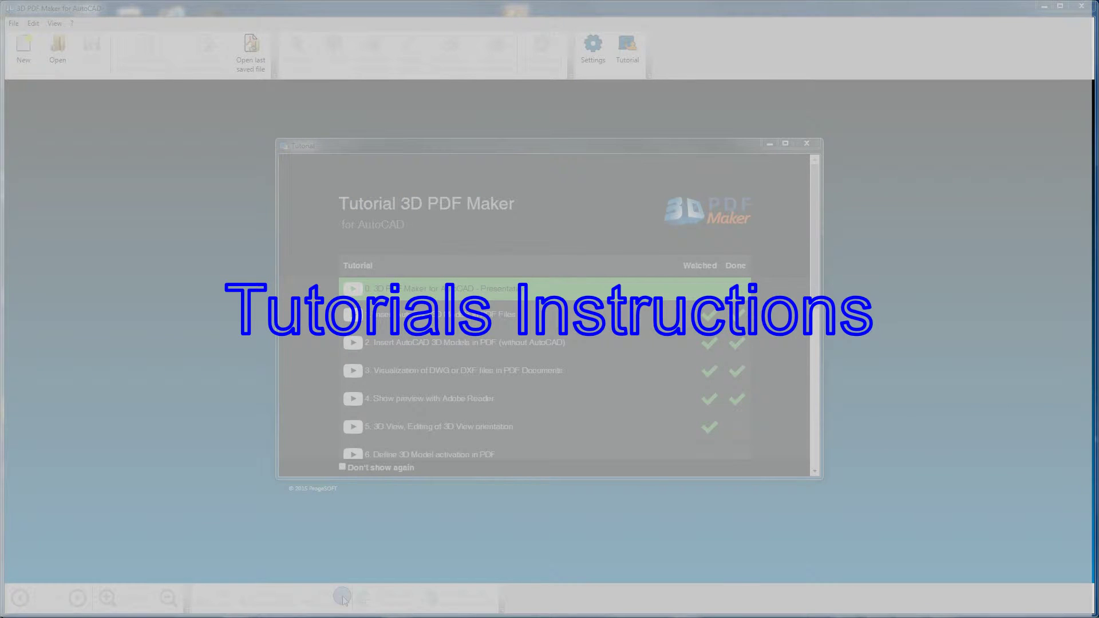
Step: Scroll the Tutorial list and rotate the yellow car to a rear three-quarter view
{"action": "left_click_drag", "start_coordinate": [817, 276], "coordinate": [818, 435]}
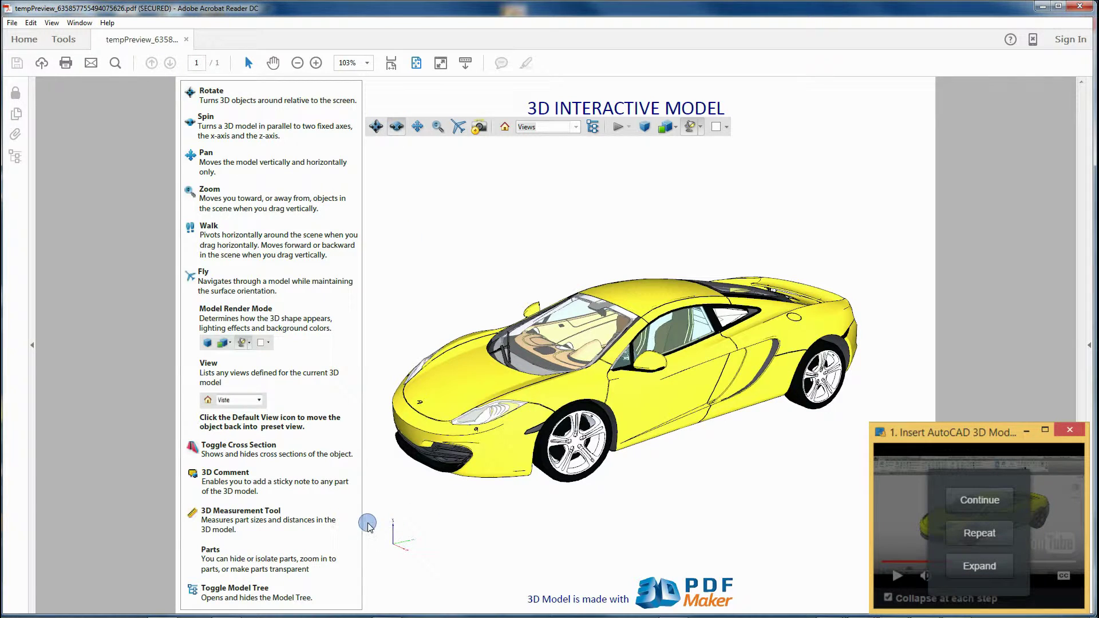
{"action": "left_click_drag", "start_coordinate": [366, 522], "coordinate": [726, 523]}
{"action": "left_click_drag", "start_coordinate": [389, 522], "coordinate": [814, 526]}
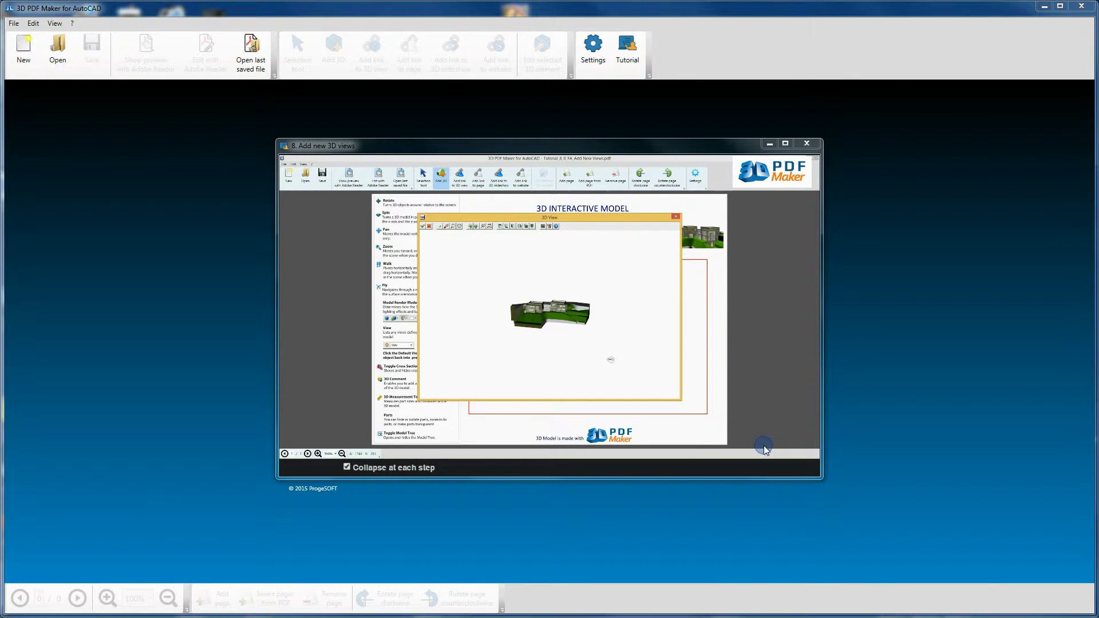
Step: Enlarge the tutorial video window to fill the screen
{"action": "mouse_move", "coordinate": [802, 454]}
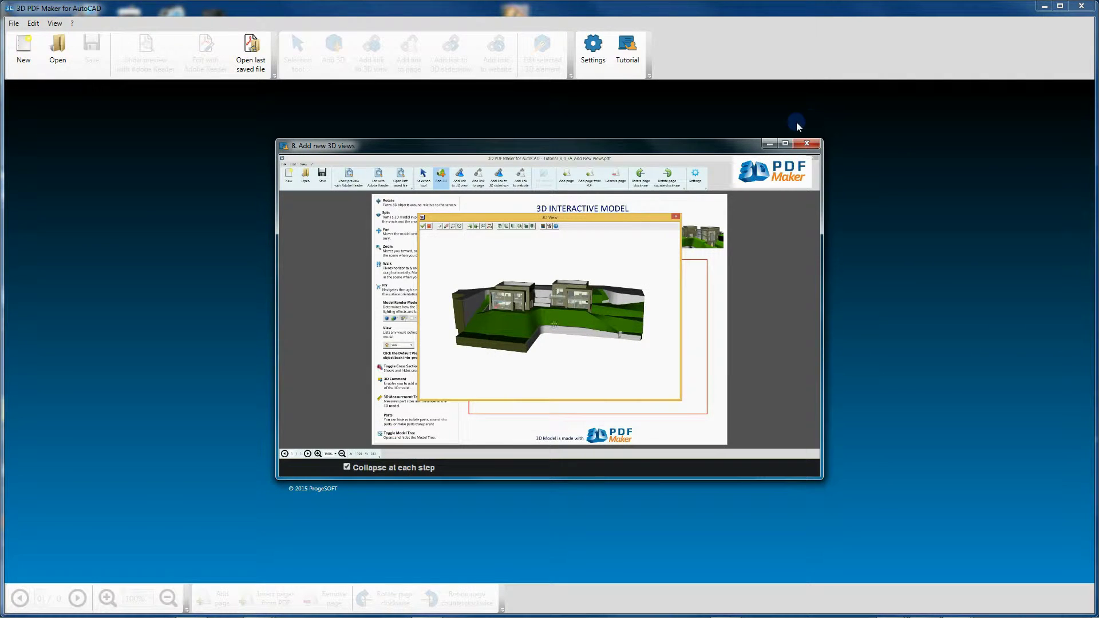
{"action": "left_click", "coordinate": [786, 145]}
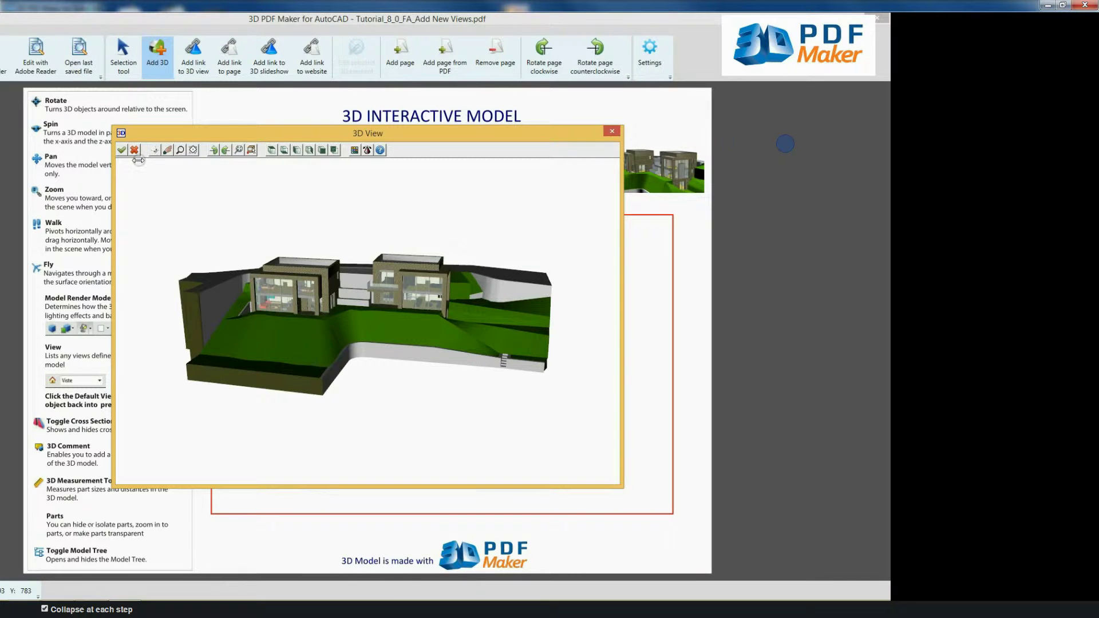
{"action": "mouse_move", "coordinate": [783, 439]}
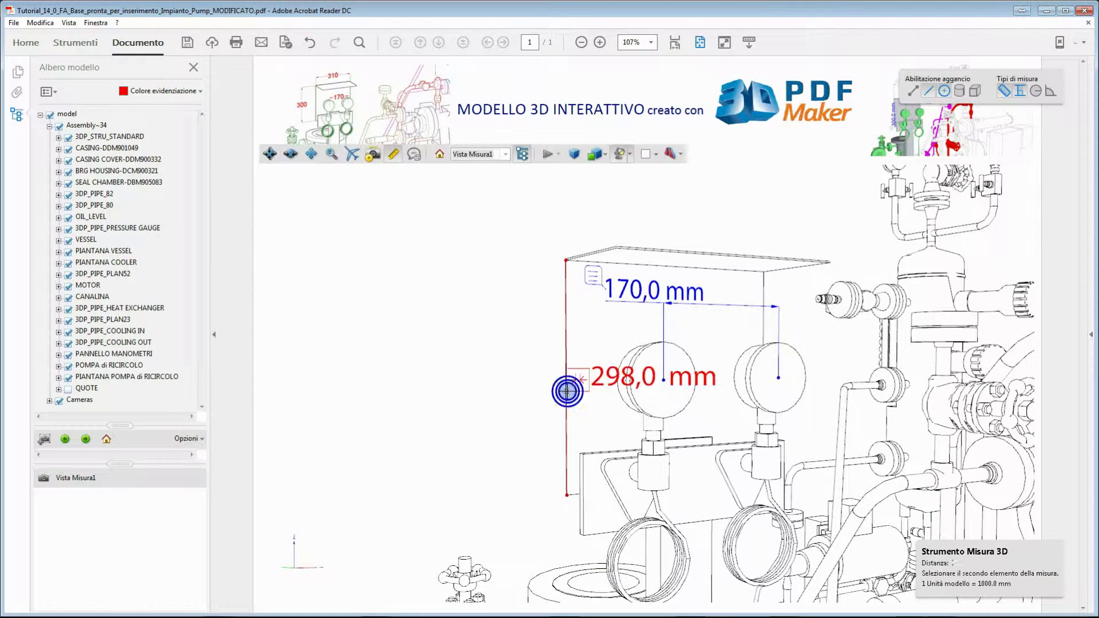
Step: Place the 310,0 mm measurement, rotate the model, and tick the first hidden pump parts
{"action": "left_click", "coordinate": [915, 275]}
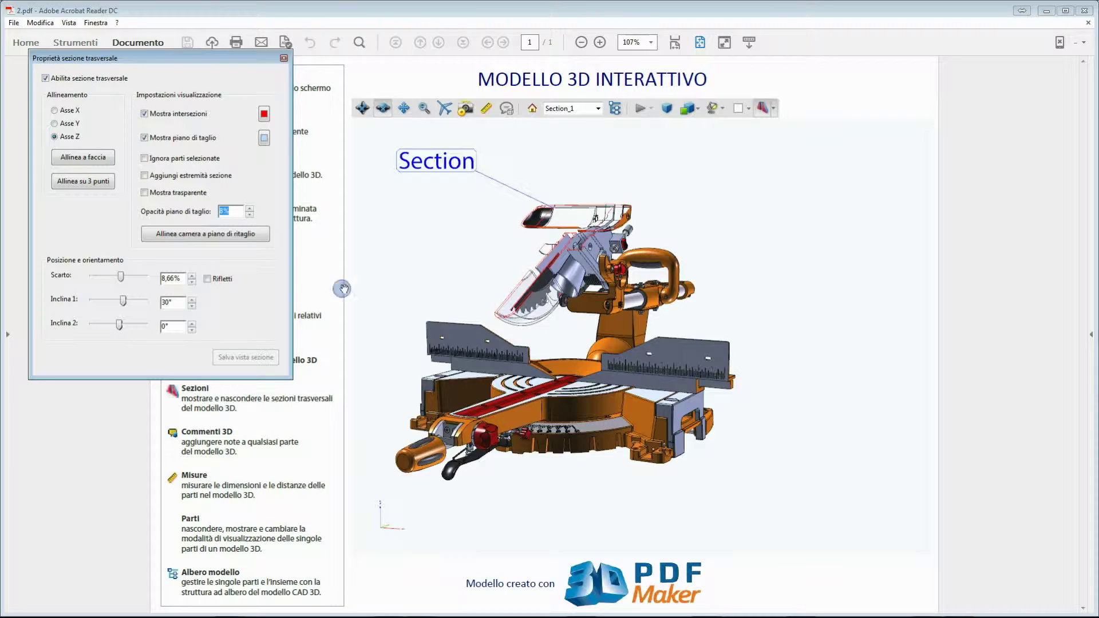
{"action": "left_click_drag", "start_coordinate": [342, 289], "coordinate": [634, 449]}
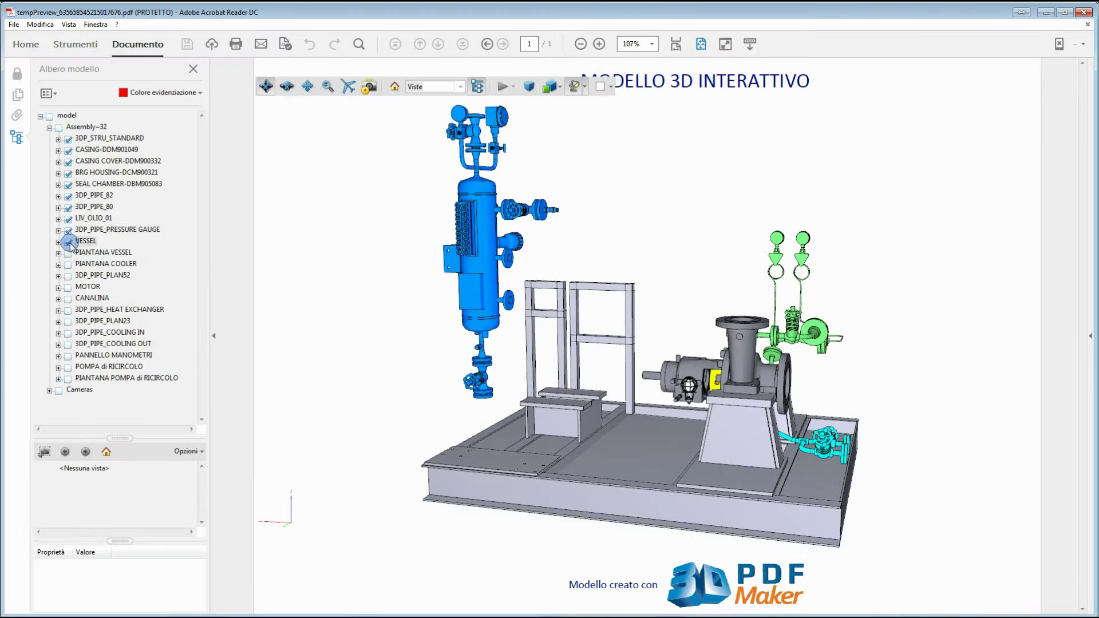
{"action": "left_click", "coordinate": [68, 252]}
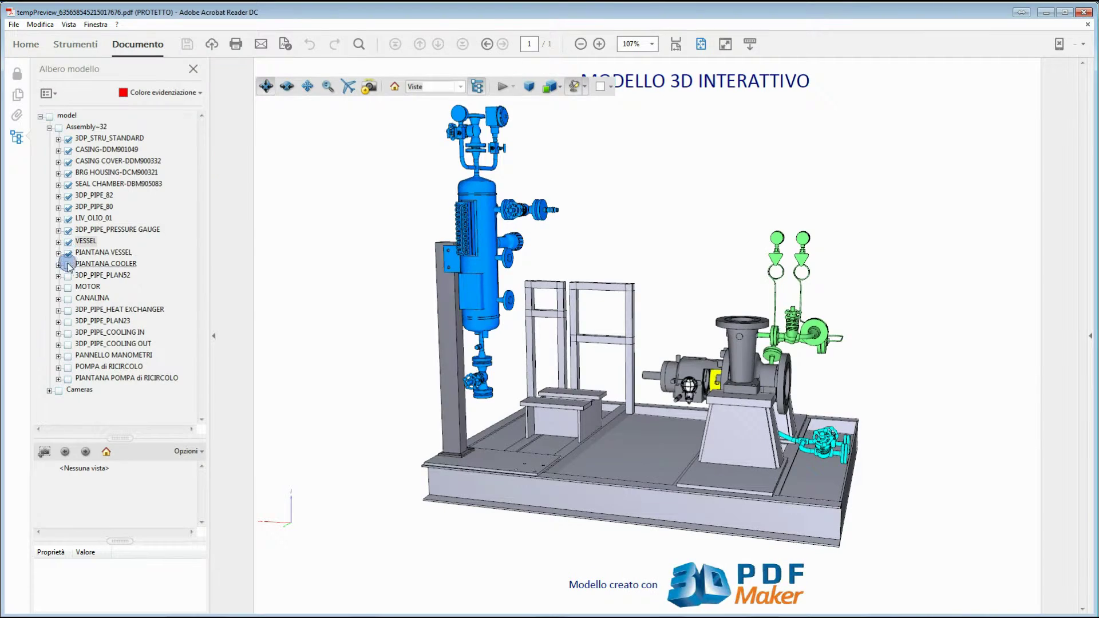
{"action": "left_click", "coordinate": [68, 264]}
{"action": "left_click", "coordinate": [68, 287]}
{"action": "left_click", "coordinate": [68, 298]}
{"action": "left_click", "coordinate": [69, 309]}
Step: Tick the remaining Model Tree parts down to the recirculation pump and its stand
{"action": "left_click", "coordinate": [68, 321]}
{"action": "left_click", "coordinate": [68, 333]}
{"action": "left_click", "coordinate": [68, 344]}
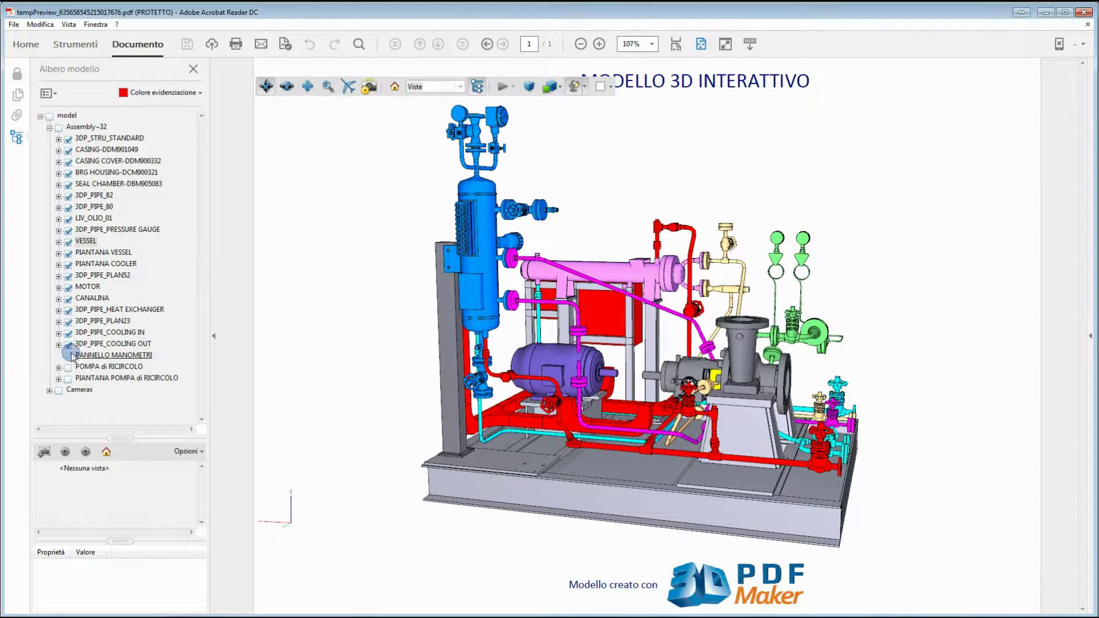
{"action": "left_click", "coordinate": [68, 356]}
{"action": "left_click", "coordinate": [68, 366]}
{"action": "left_click", "coordinate": [68, 378]}
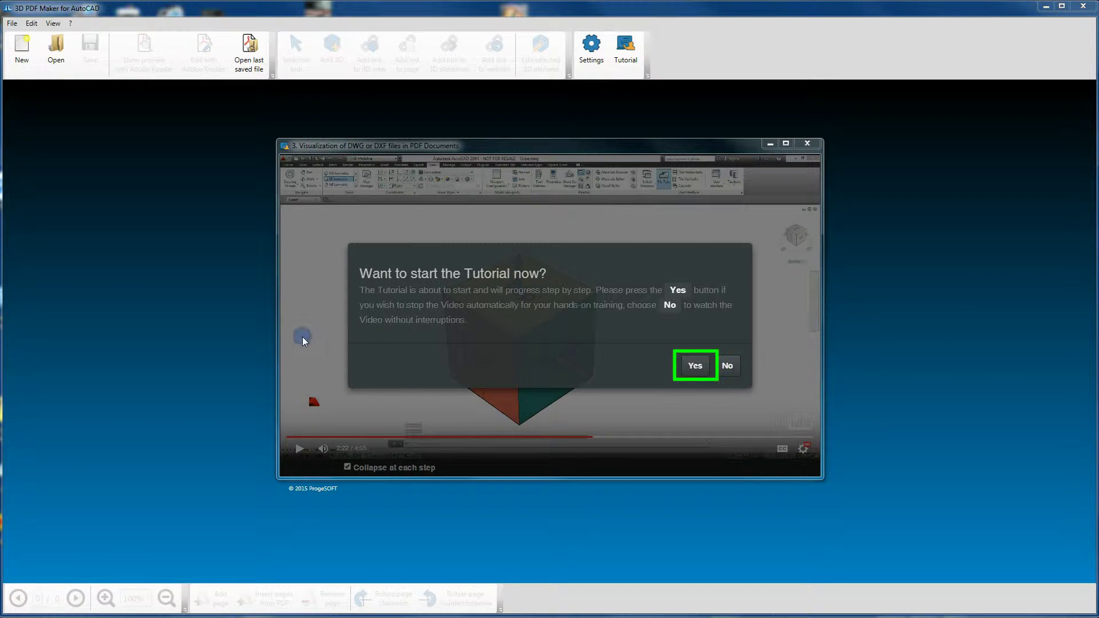
Step: Start the tutorial and frame a 3D model area on the page with Add 3D
{"action": "left_click", "coordinate": [696, 366]}
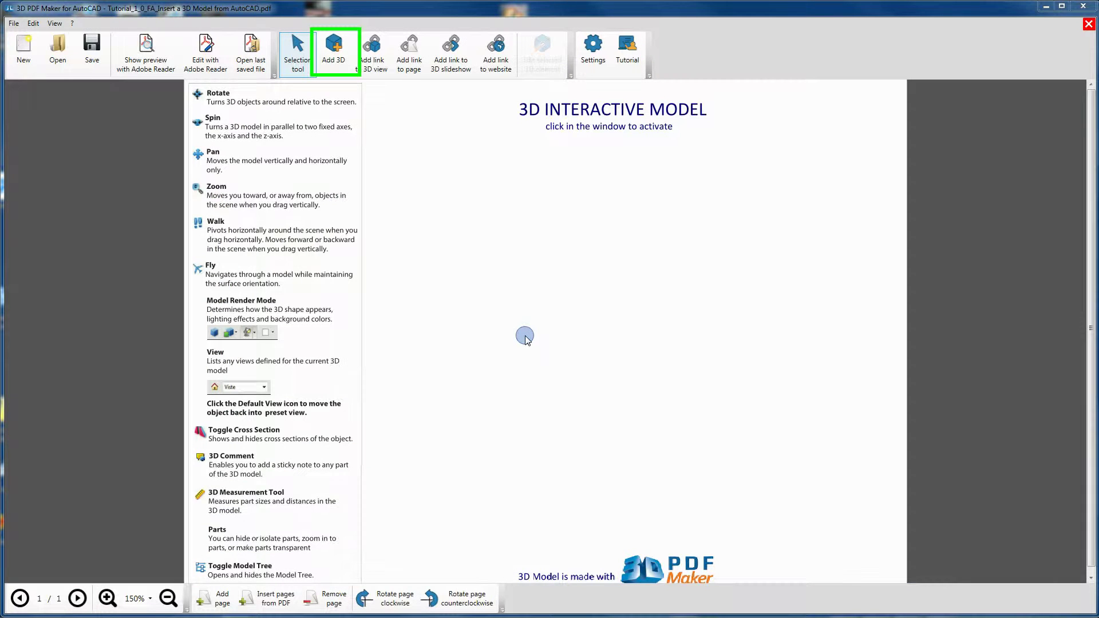
{"action": "left_click", "coordinate": [329, 54]}
{"action": "left_click_drag", "start_coordinate": [369, 145], "coordinate": [899, 545]}
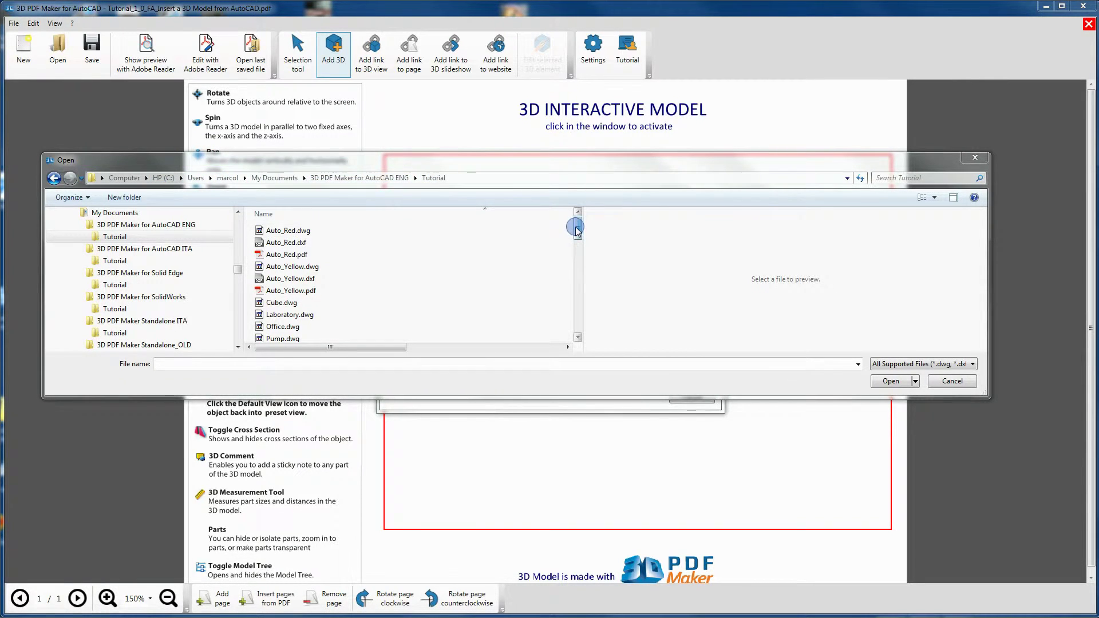
Step: Browse the Tutorial files in the Open dialog, showing the Libraries location
{"action": "left_click_drag", "start_coordinate": [577, 228], "coordinate": [583, 324]}
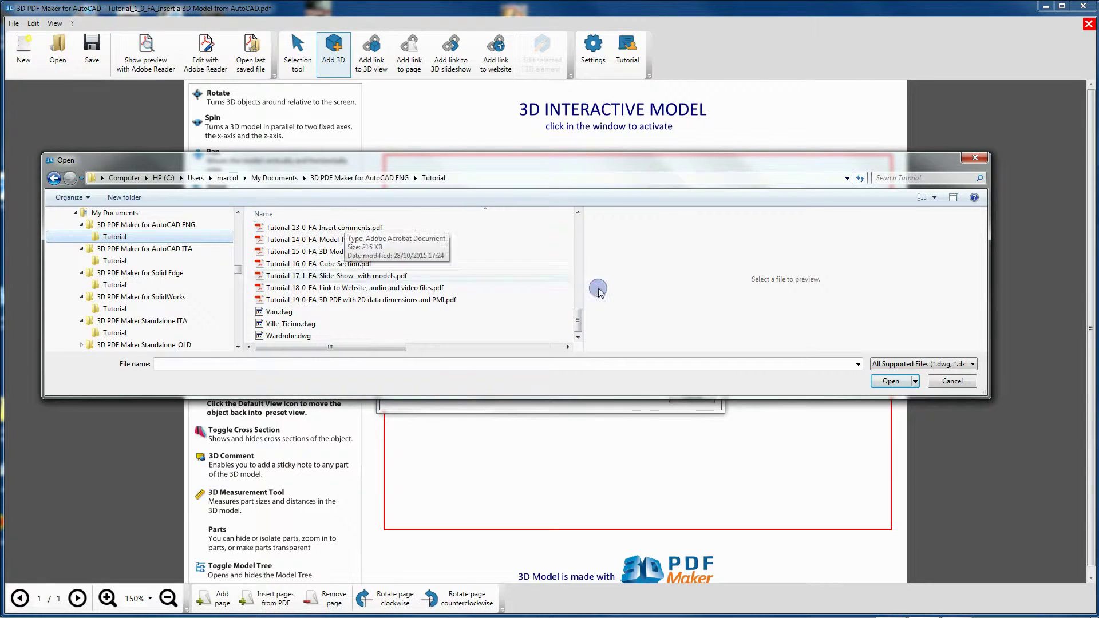
{"action": "left_click", "coordinate": [888, 381]}
{"action": "left_click", "coordinate": [82, 243]}
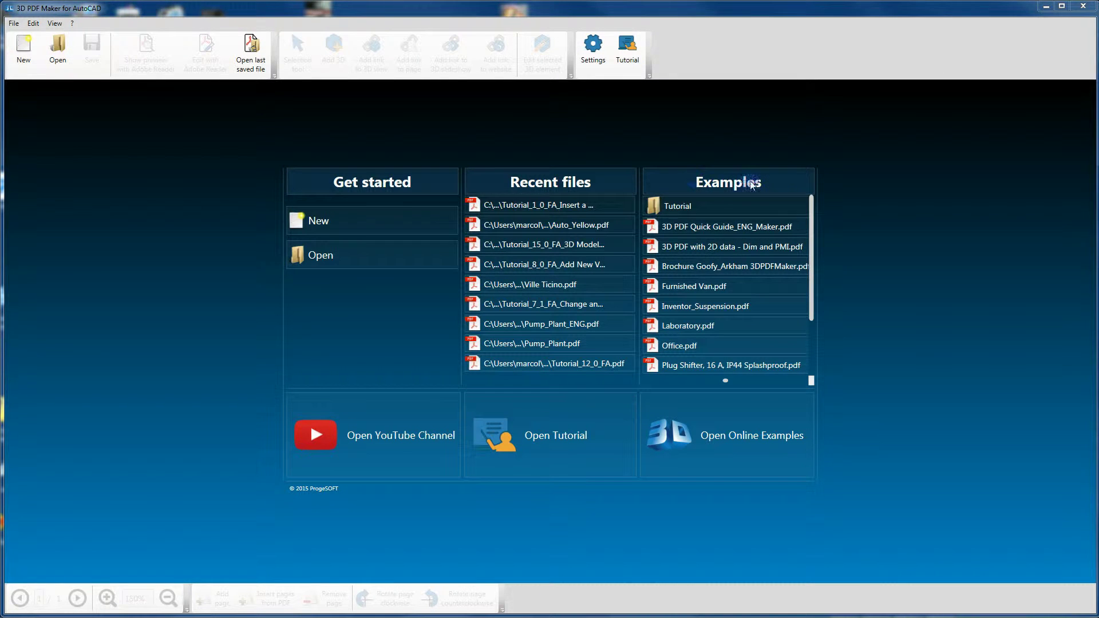
Step: Open the Plug Shifter, 16 A, IP44 Splashproof example, deselect its 3D element, and close it
{"action": "left_click", "coordinate": [676, 206]}
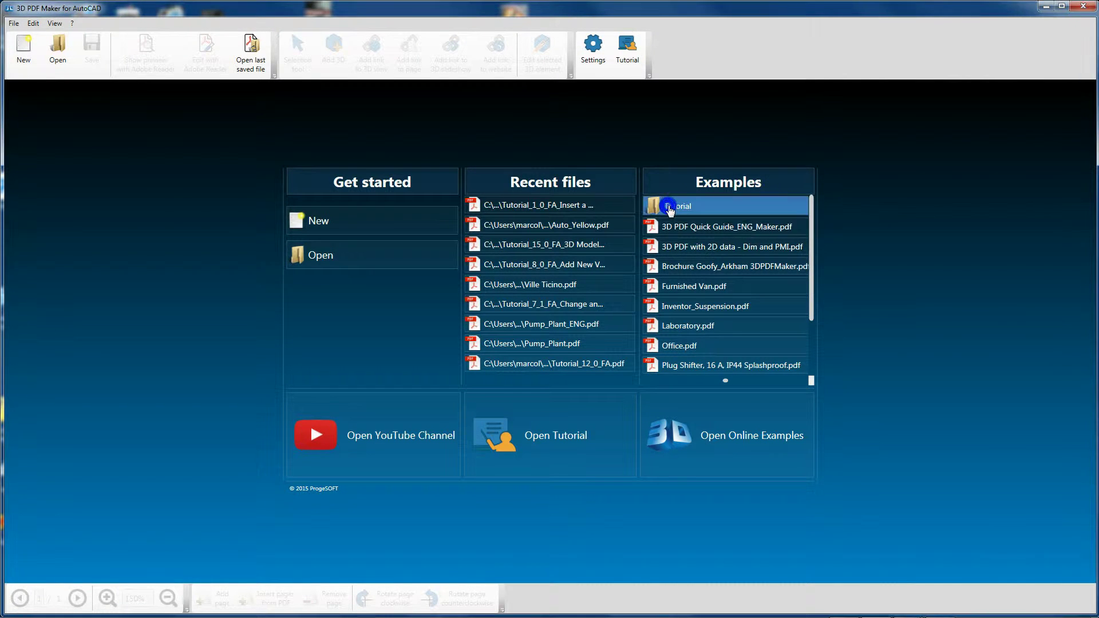
{"action": "left_click_drag", "start_coordinate": [810, 240], "coordinate": [801, 354]}
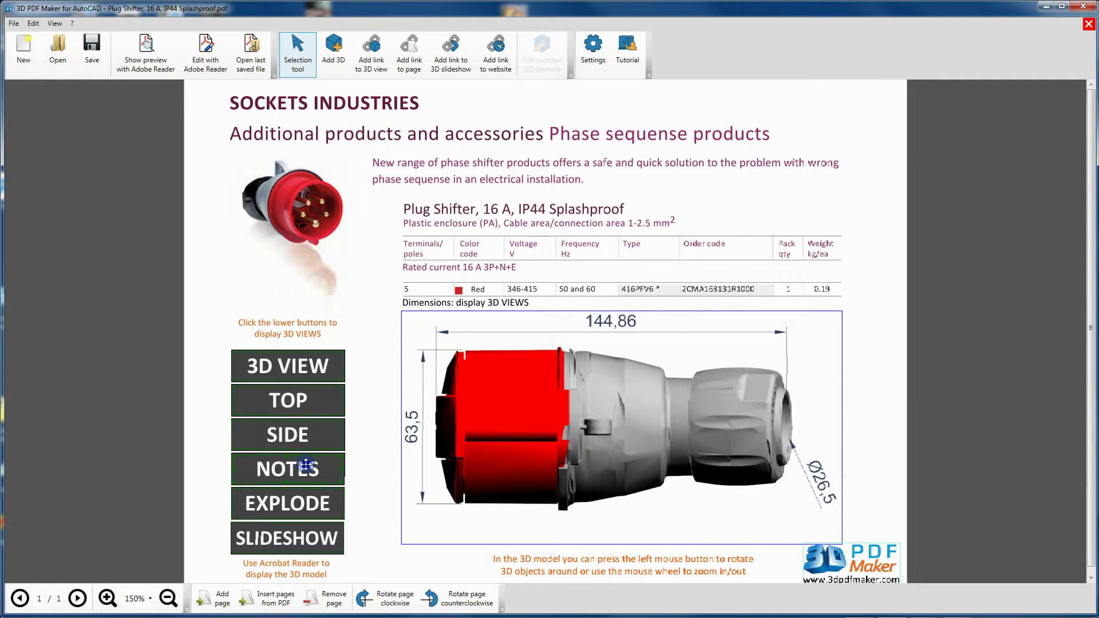
{"action": "left_click", "coordinate": [955, 115]}
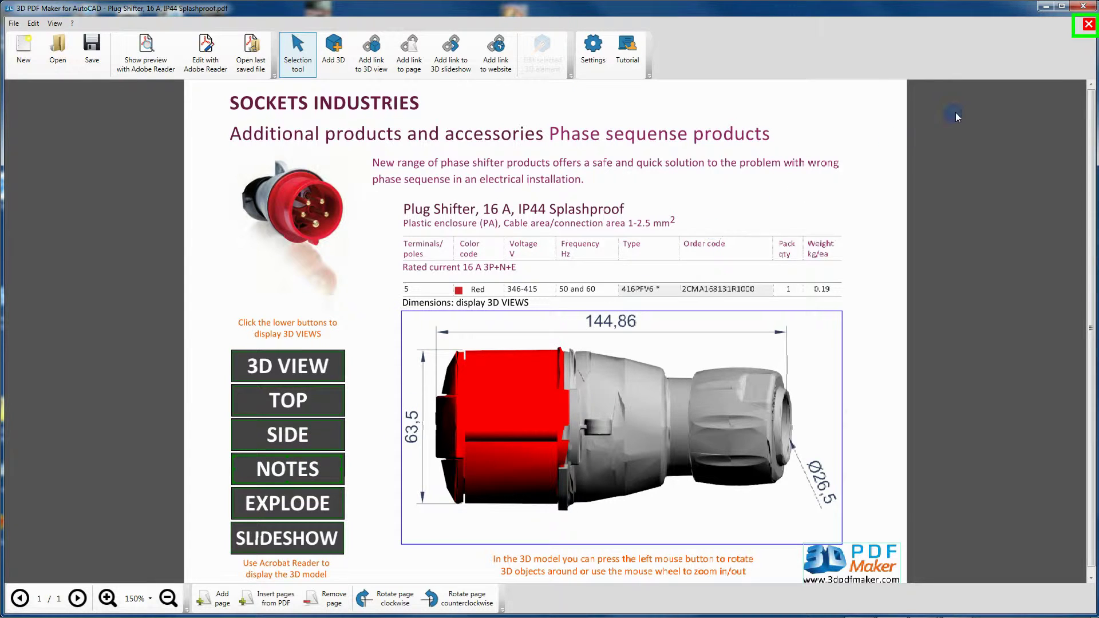
{"action": "left_click", "coordinate": [1088, 24]}
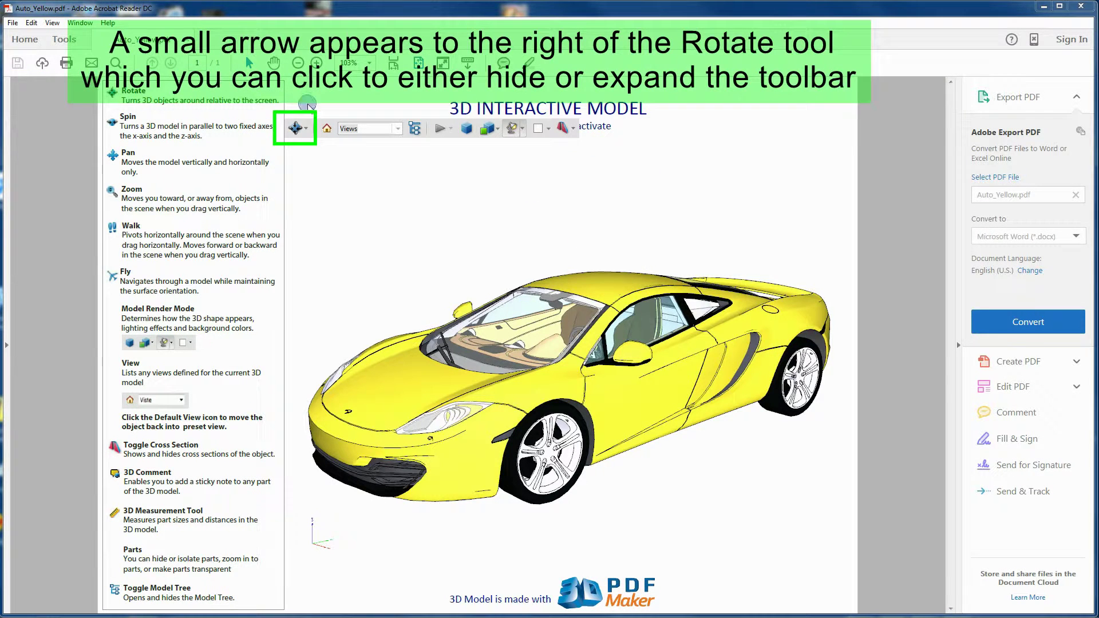
Step: Choose Expand 3D Tools from the car model's 3D navigation dropdown
{"action": "left_click", "coordinate": [306, 128]}
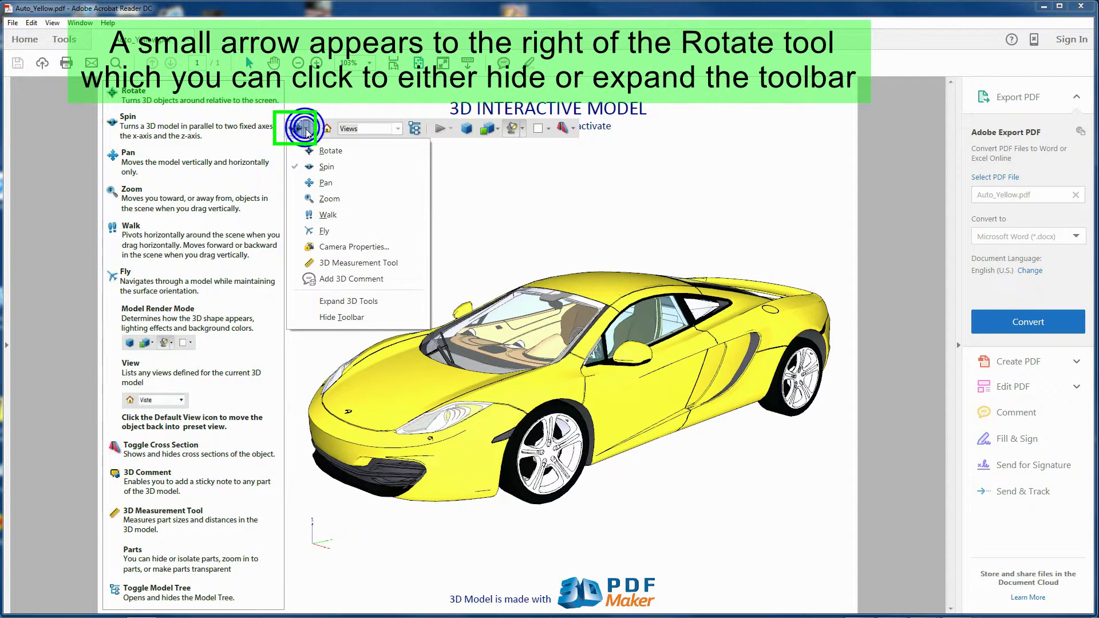
{"action": "left_click", "coordinate": [344, 302]}
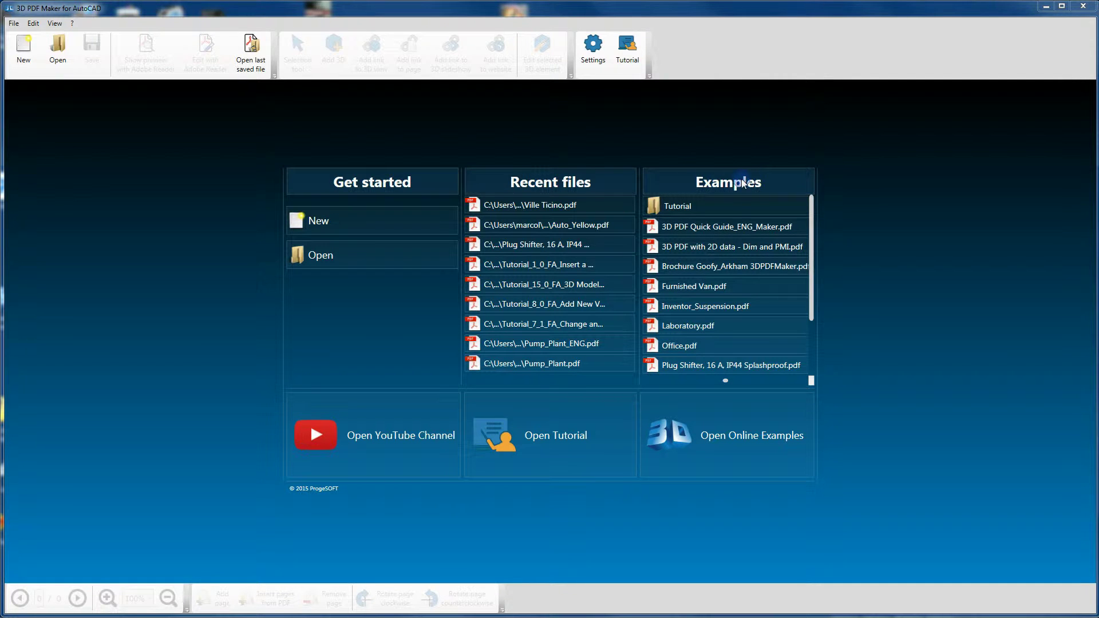
Step: Open Auto_Yellow.pdf from Examples > Tutorial and preview it in Adobe Reader, accepting the notice
{"action": "double_click", "coordinate": [674, 208]}
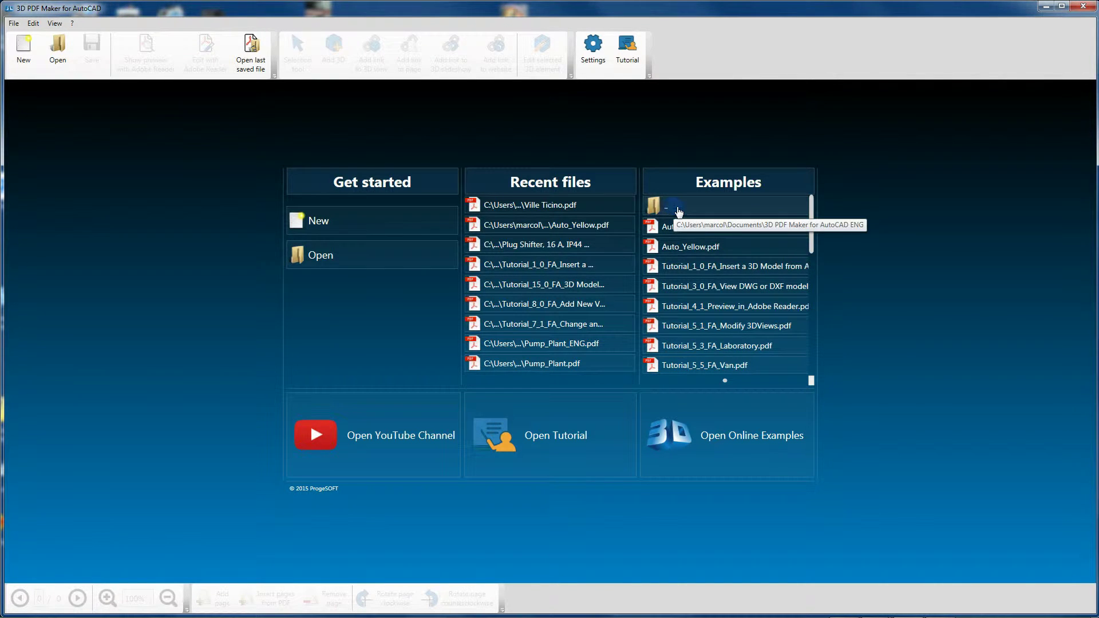
{"action": "double_click", "coordinate": [681, 248]}
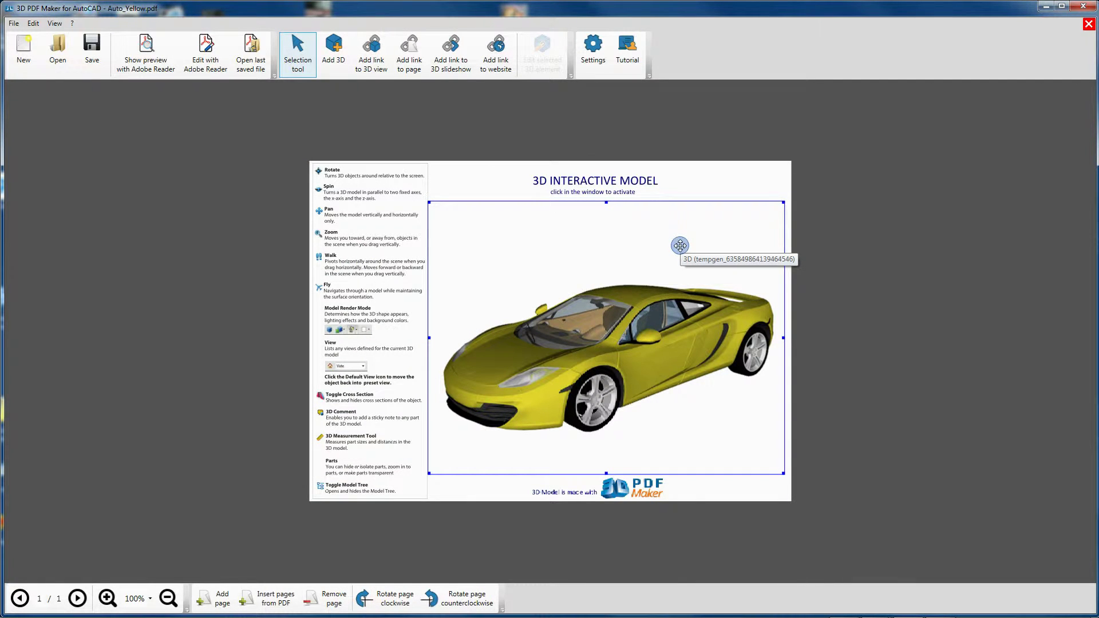
{"action": "left_click", "coordinate": [146, 51]}
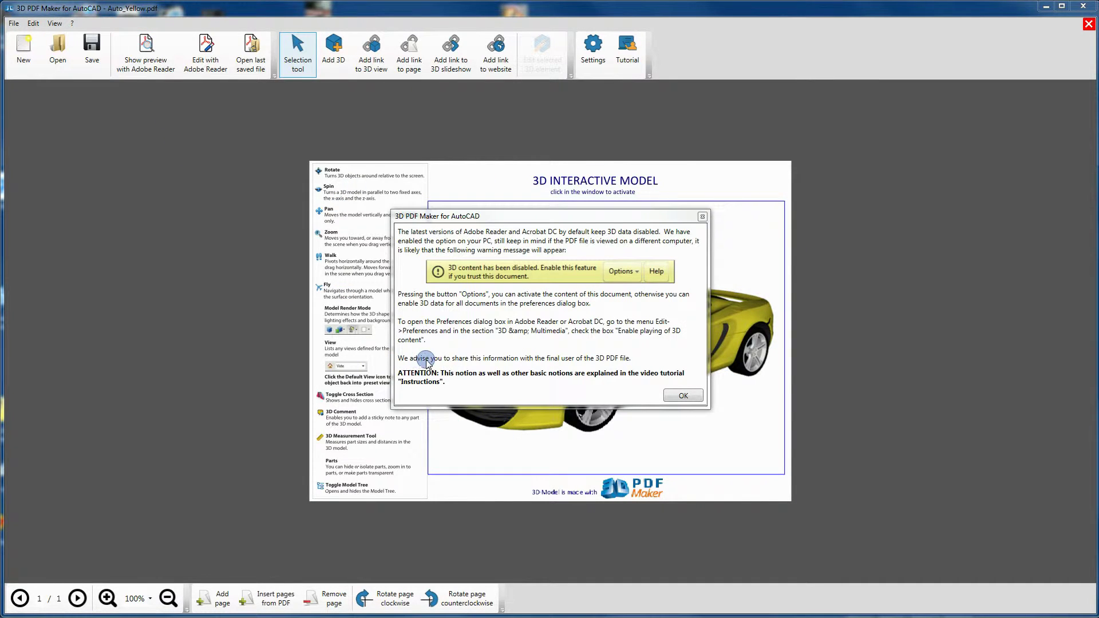
{"action": "left_click", "coordinate": [684, 395]}
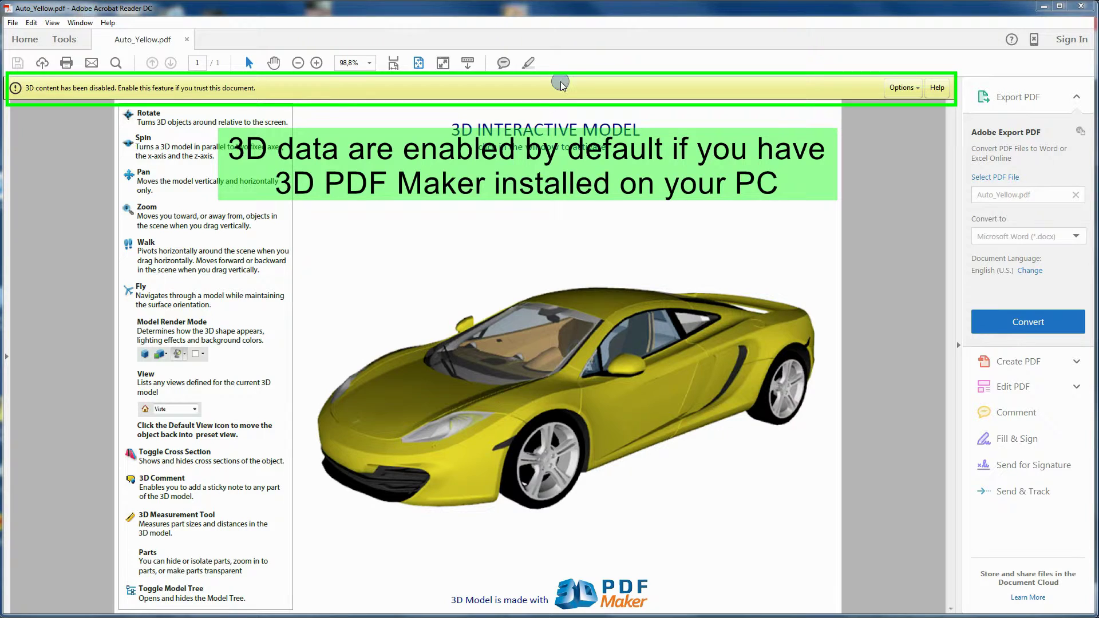
Step: Tick 'Enable playing of 3D content' under Edit > Preferences > 3D & Multimedia and confirm
{"action": "left_click", "coordinate": [904, 88]}
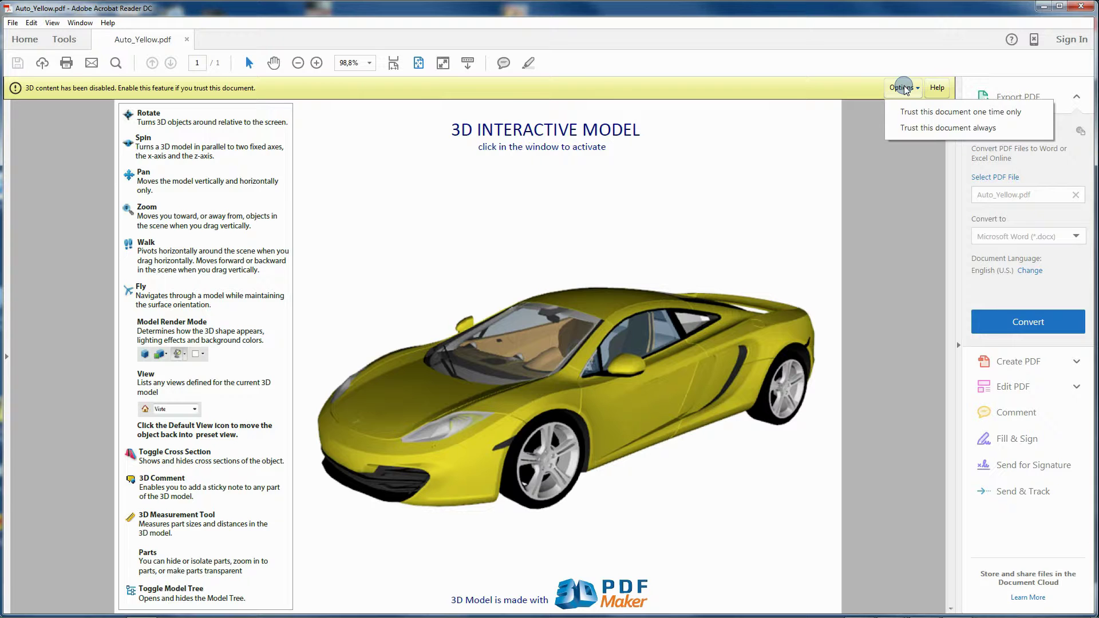
{"action": "left_click", "coordinate": [395, 241]}
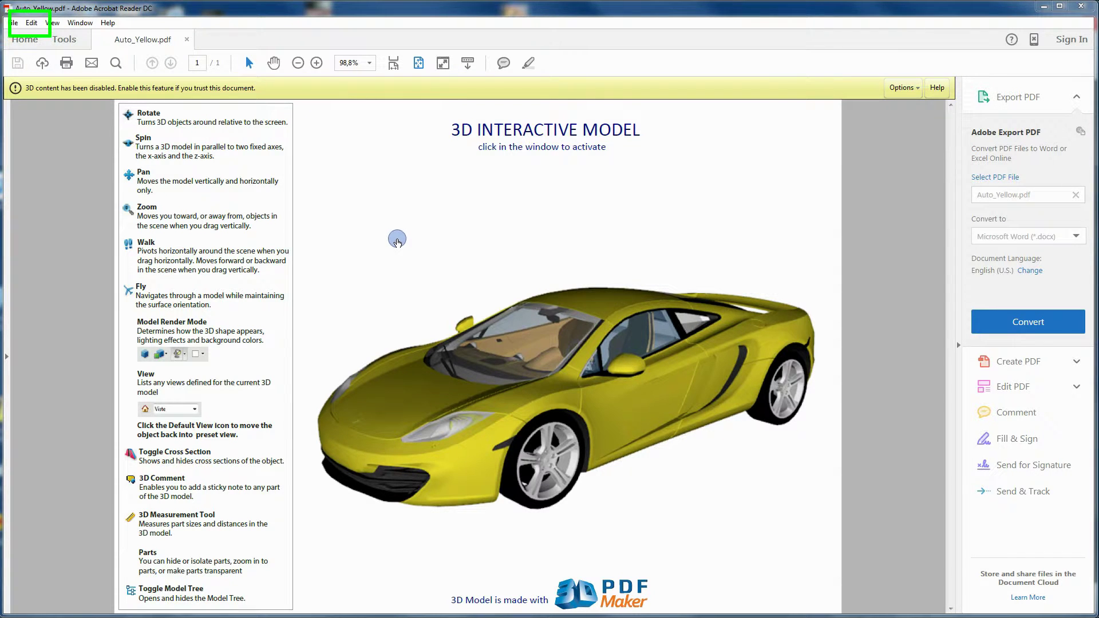
{"action": "left_click", "coordinate": [32, 23]}
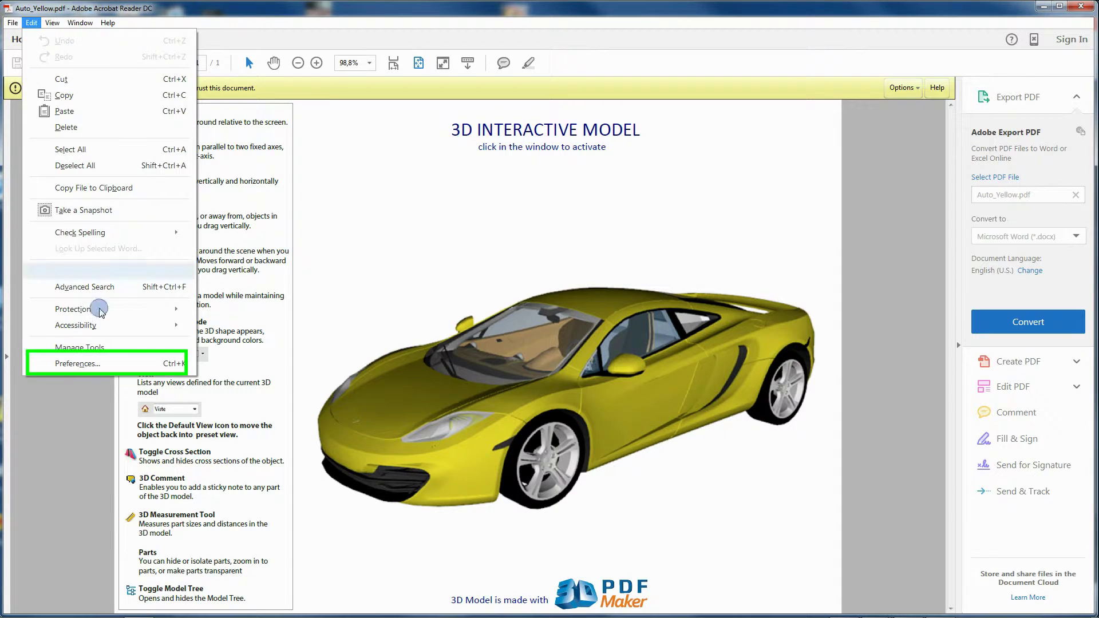
{"action": "left_click", "coordinate": [80, 364]}
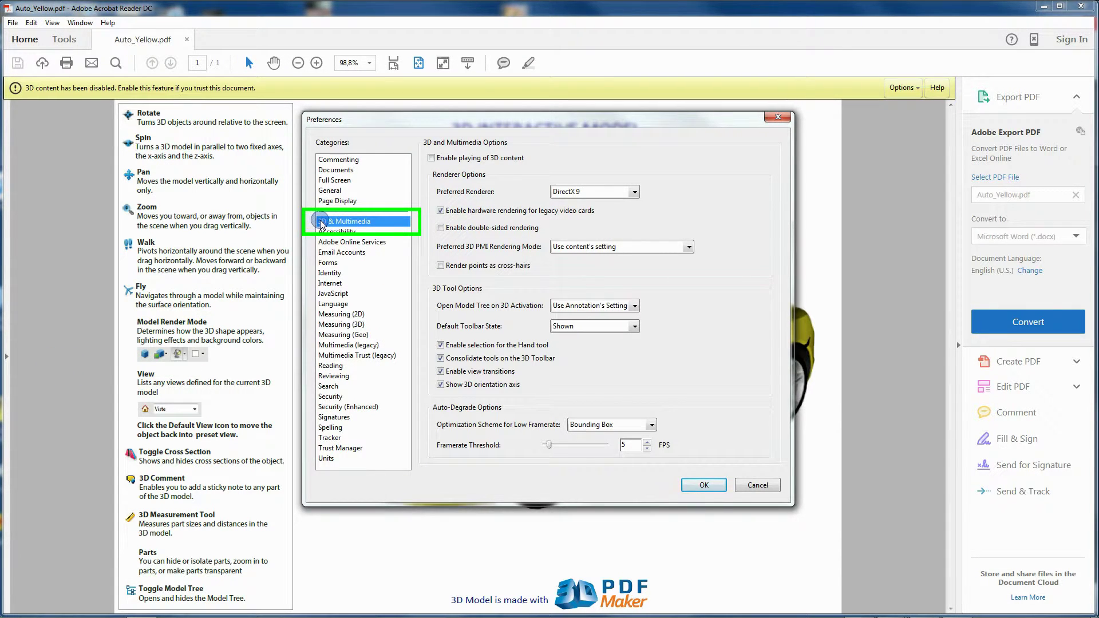
{"action": "left_click", "coordinate": [432, 158]}
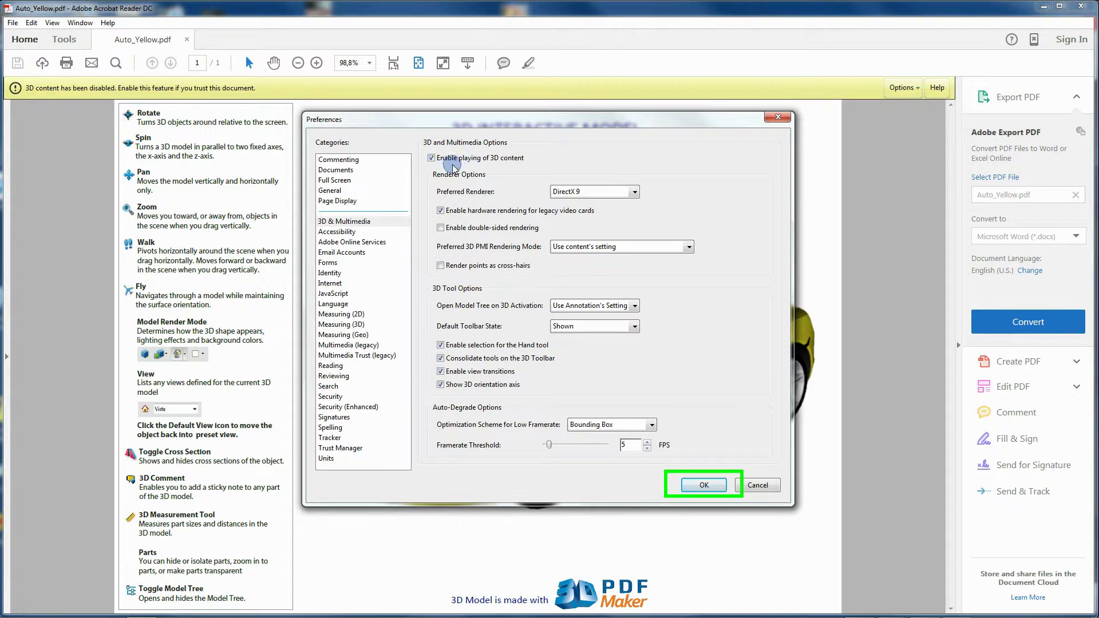
{"action": "left_click", "coordinate": [705, 486]}
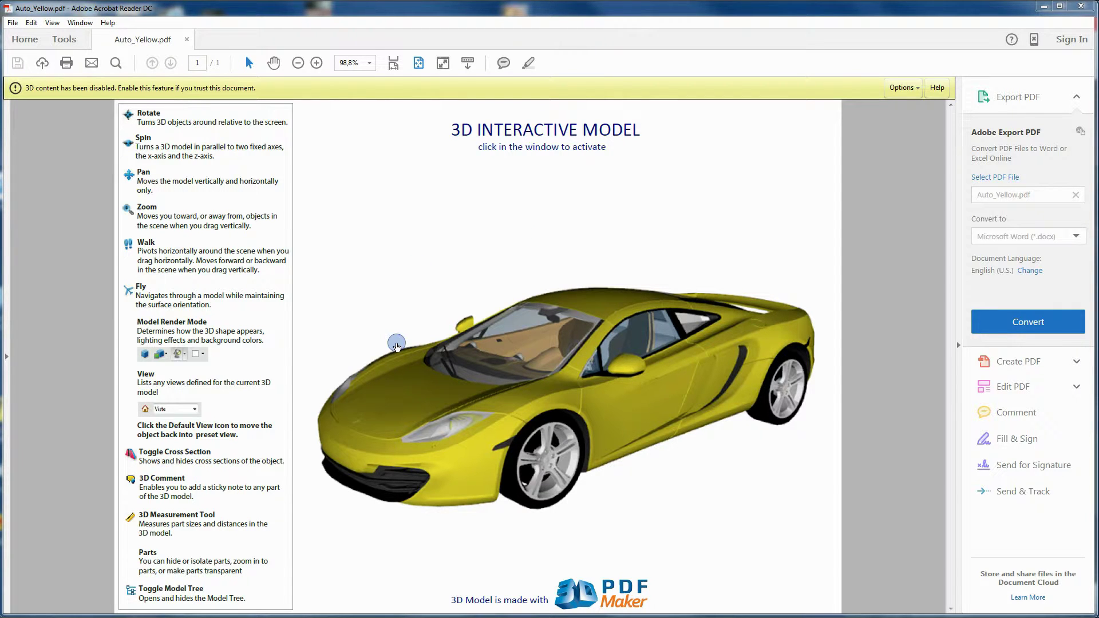
Step: Activate the car model, clear the warning bar, and choose Expand 3D Tools
{"action": "left_click", "coordinate": [433, 280]}
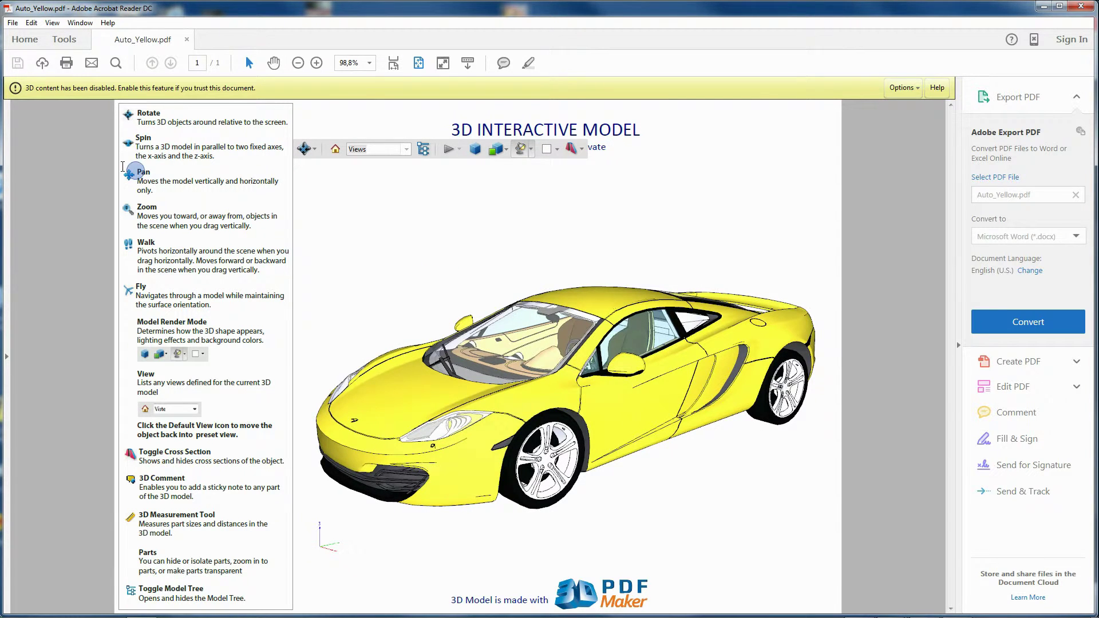
{"action": "left_click", "coordinate": [11, 89]}
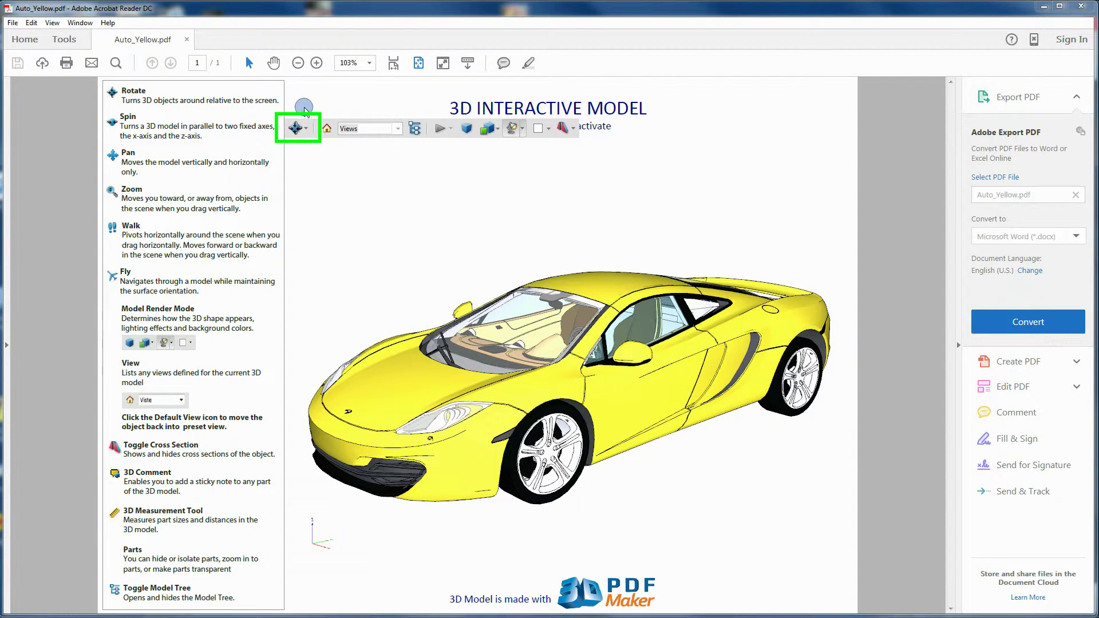
{"action": "left_click", "coordinate": [305, 128]}
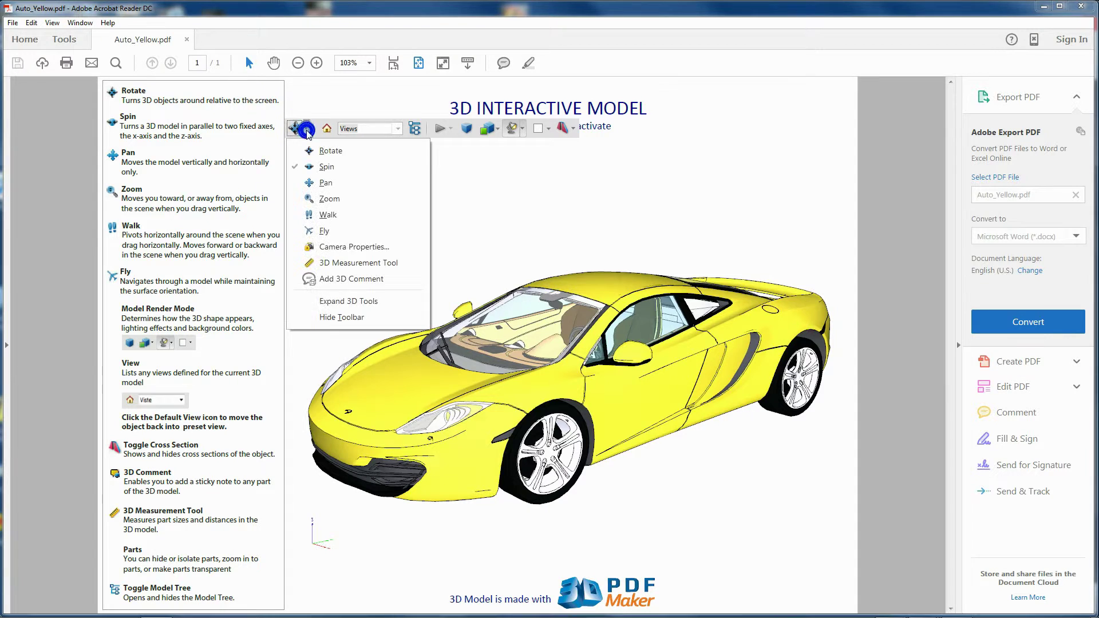
{"action": "left_click", "coordinate": [342, 302]}
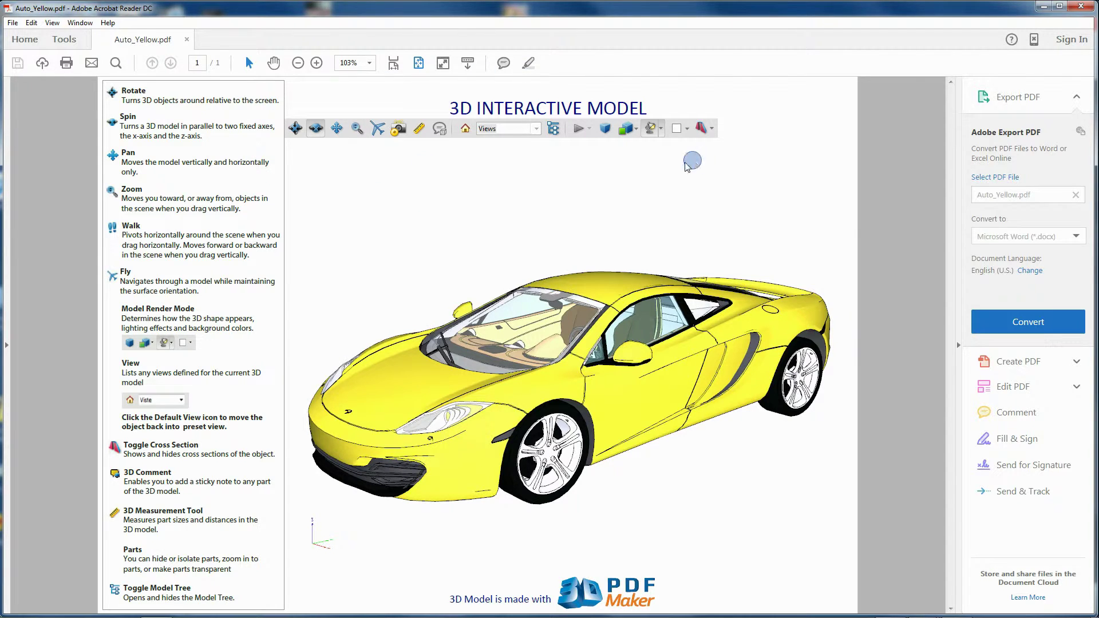
Step: Rotate and zoom the car, reset to Default View, then close Auto_Yellow and Reader
{"action": "left_click_drag", "start_coordinate": [354, 438], "coordinate": [549, 409]}
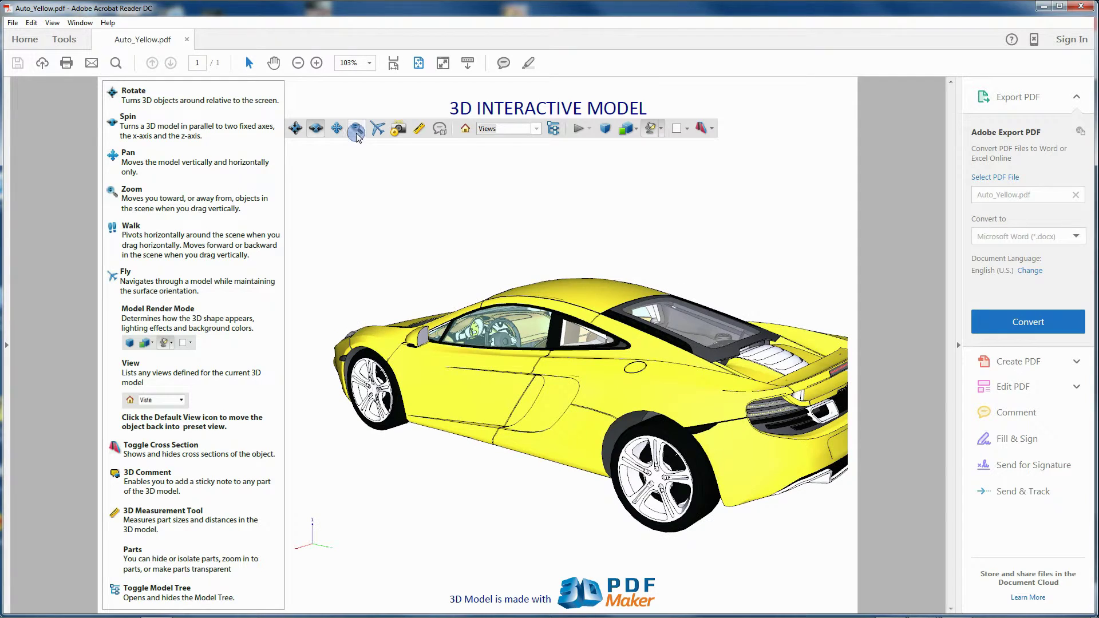
{"action": "left_click", "coordinate": [356, 130]}
{"action": "scroll", "coordinate": [533, 307], "scroll_direction": "up", "scroll_amount": 8}
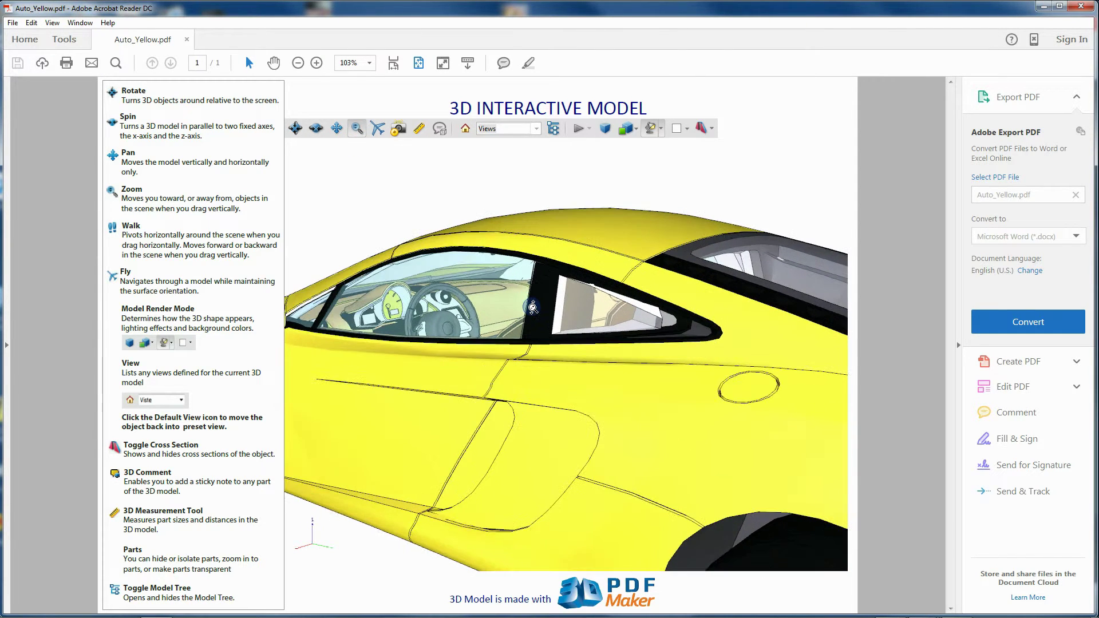
{"action": "scroll", "coordinate": [533, 307], "scroll_direction": "up", "scroll_amount": 2}
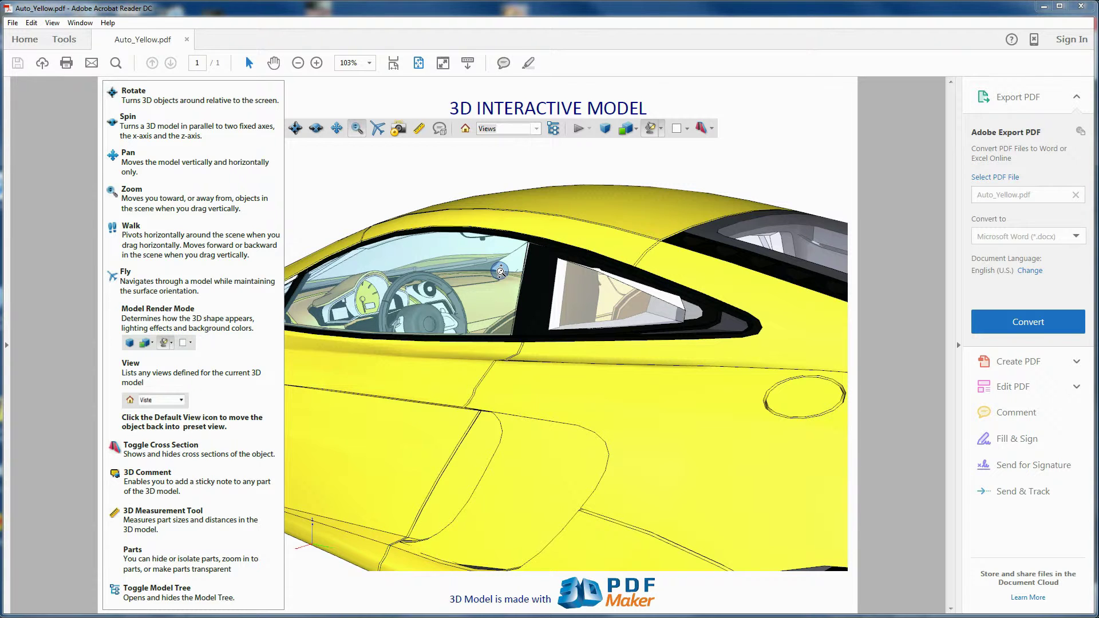
{"action": "left_click", "coordinate": [464, 128]}
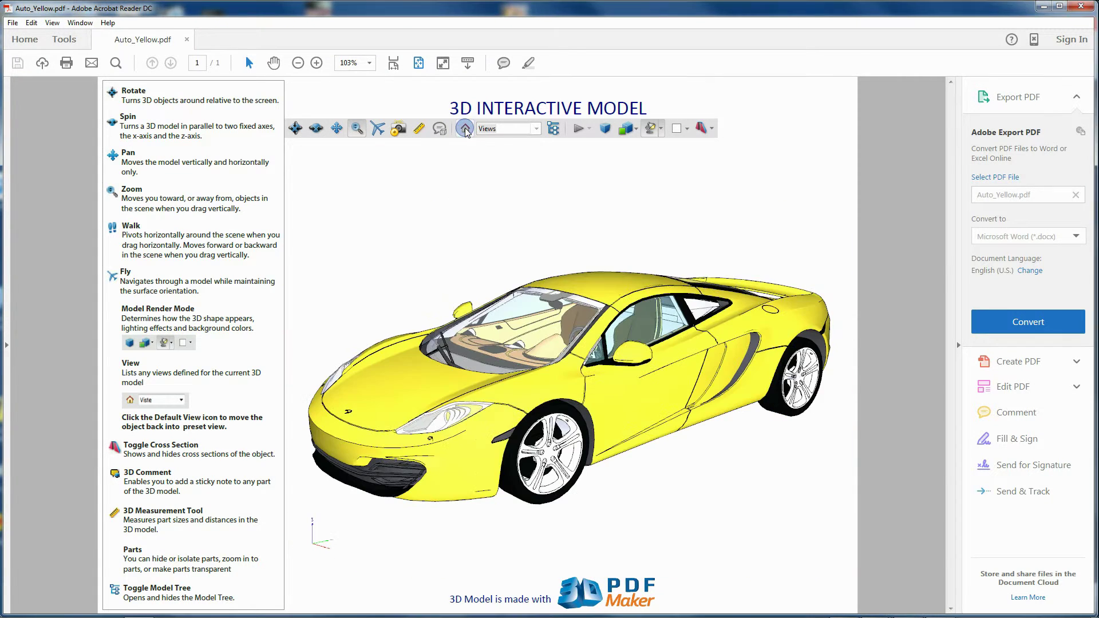
{"action": "left_click", "coordinate": [1083, 7]}
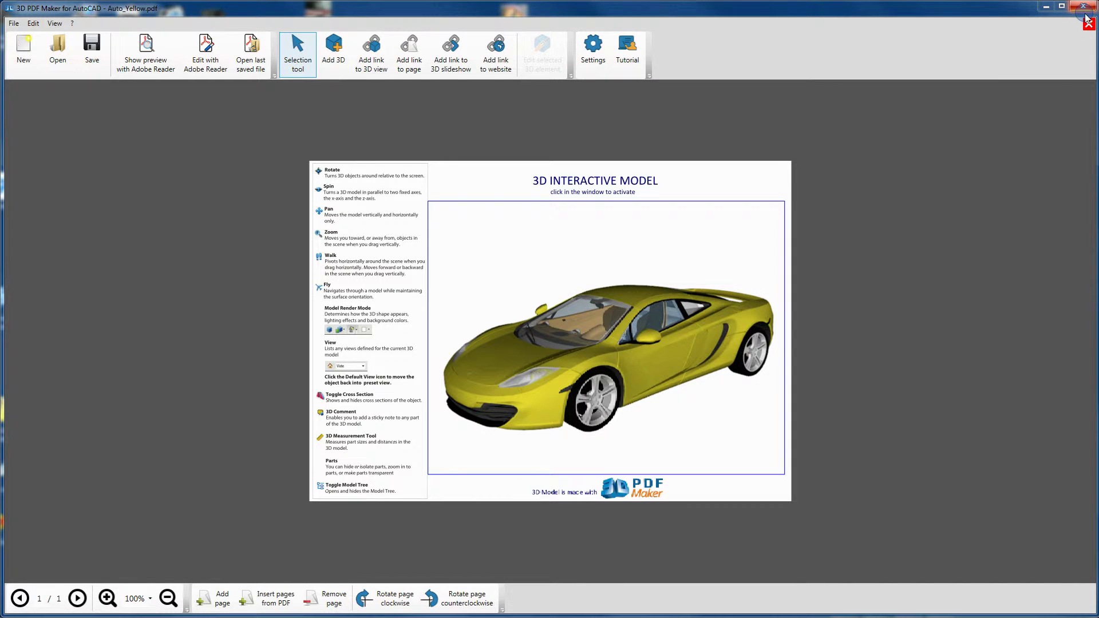
{"action": "left_click", "coordinate": [1084, 24]}
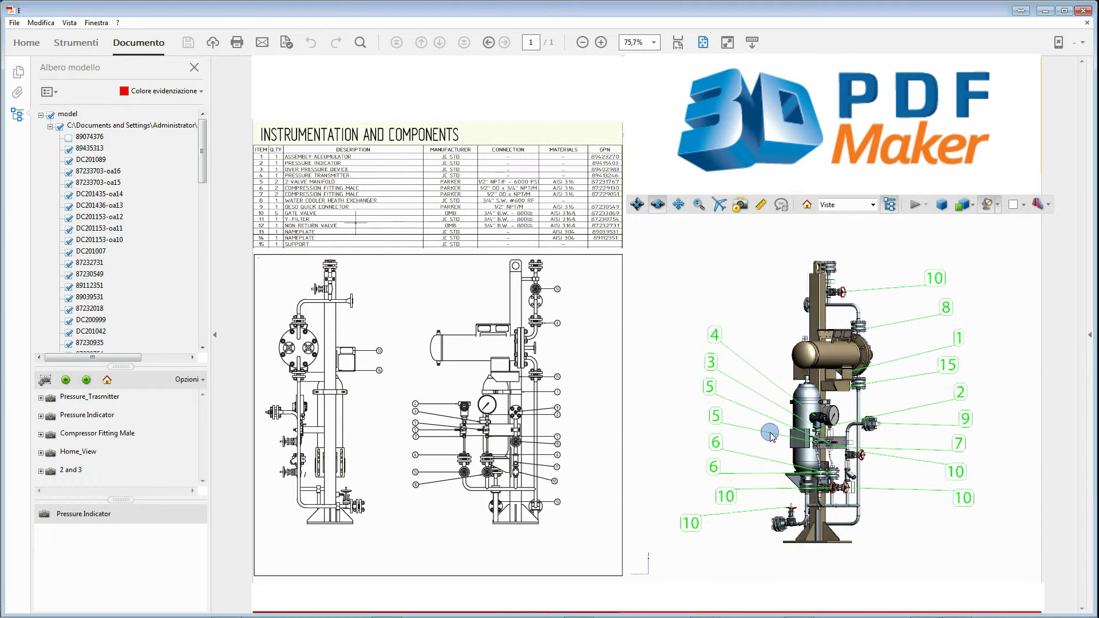
Step: Rotate the pump, then show Pressure Indicator, Pressure Transmitter, Compressor Fitting Male, and Home_View
{"action": "left_click_drag", "start_coordinate": [824, 441], "coordinate": [919, 439]}
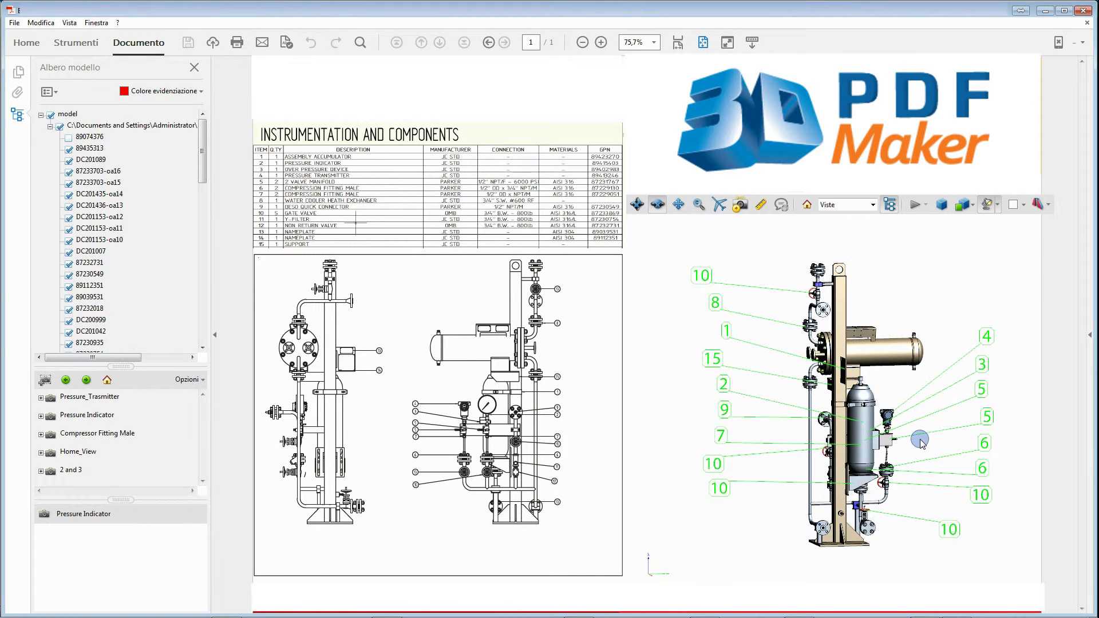
{"action": "left_click", "coordinate": [290, 163]}
{"action": "left_click", "coordinate": [292, 176]}
{"action": "left_click", "coordinate": [293, 188]}
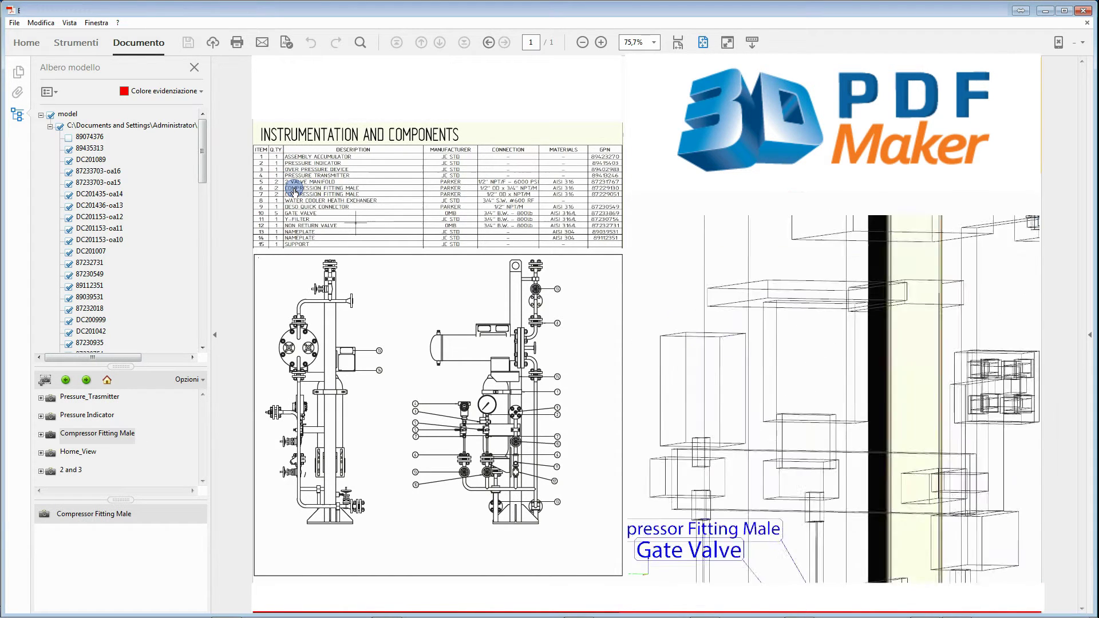
{"action": "left_click", "coordinate": [324, 136]}
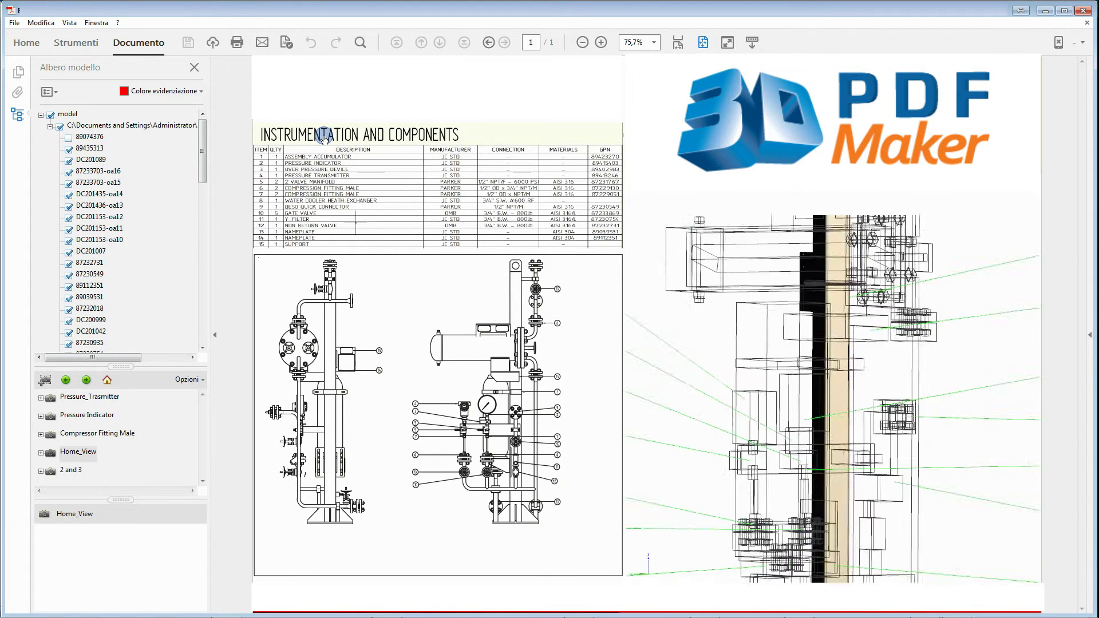
{"action": "mouse_move", "coordinate": [719, 329]}
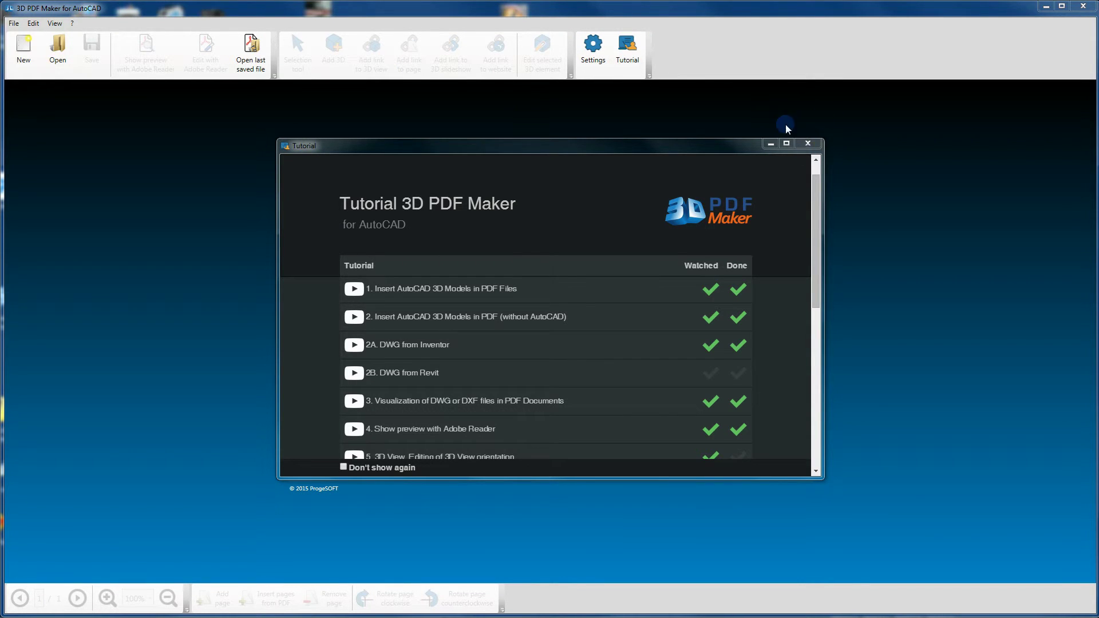
Step: Close the Tutorial dialog with its X button
{"action": "left_click", "coordinate": [809, 144]}
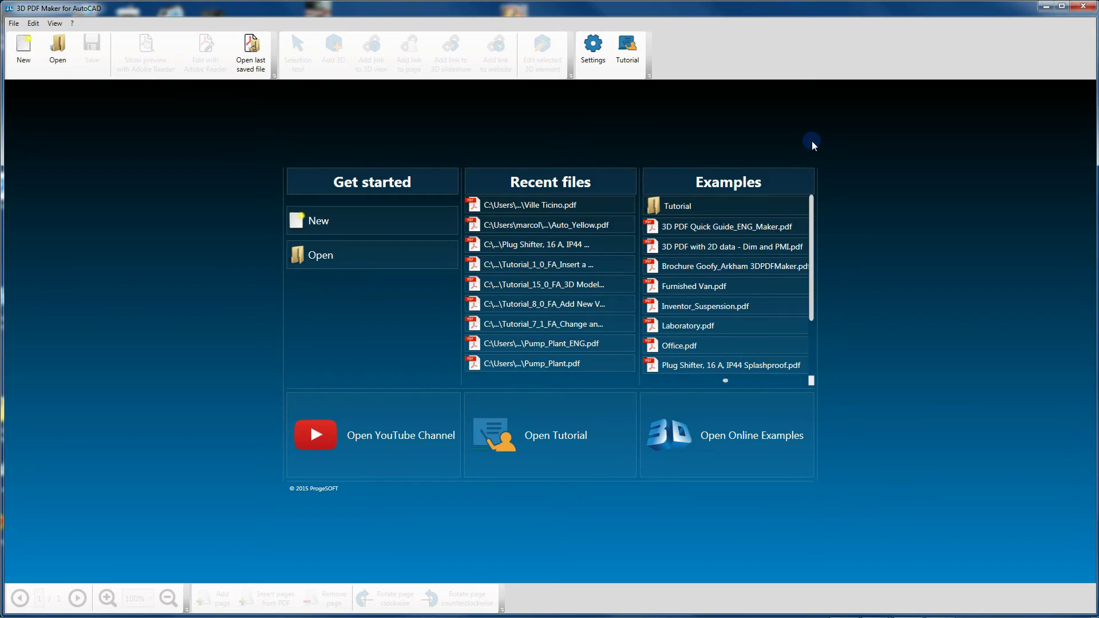